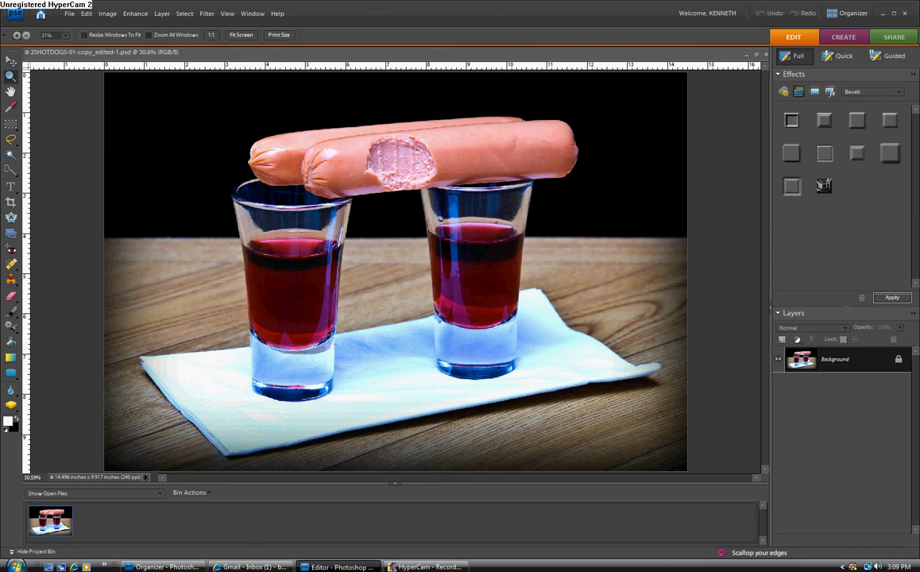
Open File Info for the hot dog photo to see its TWO SHOT DOGS title and copyright details.
click(70, 14)
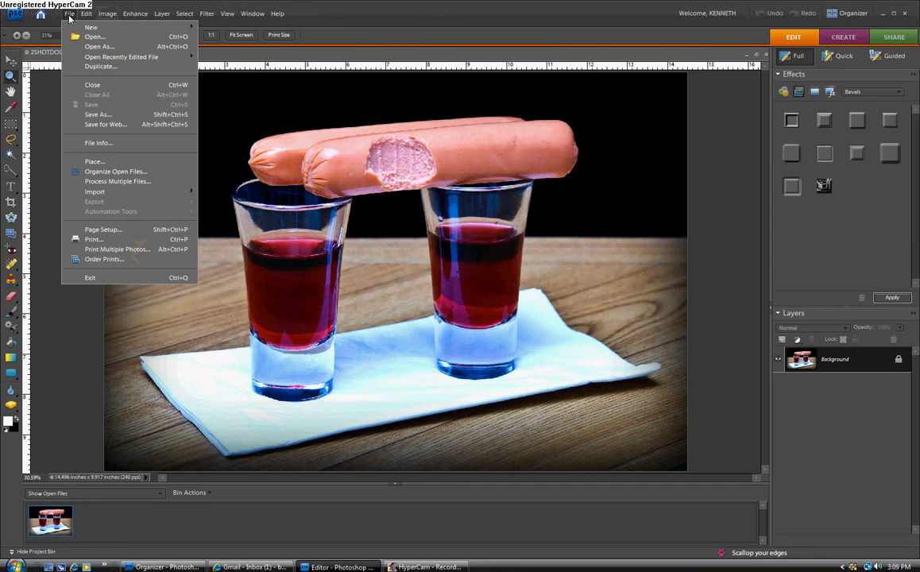
click(116, 143)
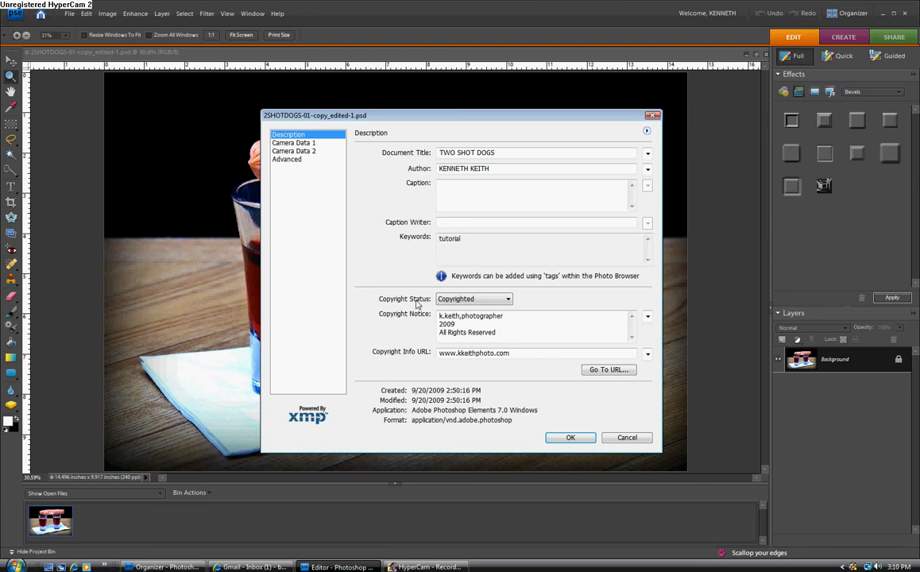
Keep Copyright Status as Copyrighted and view the Camera Data 1 page (NIKON D80, f/9.0, ISO 125).
click(507, 299)
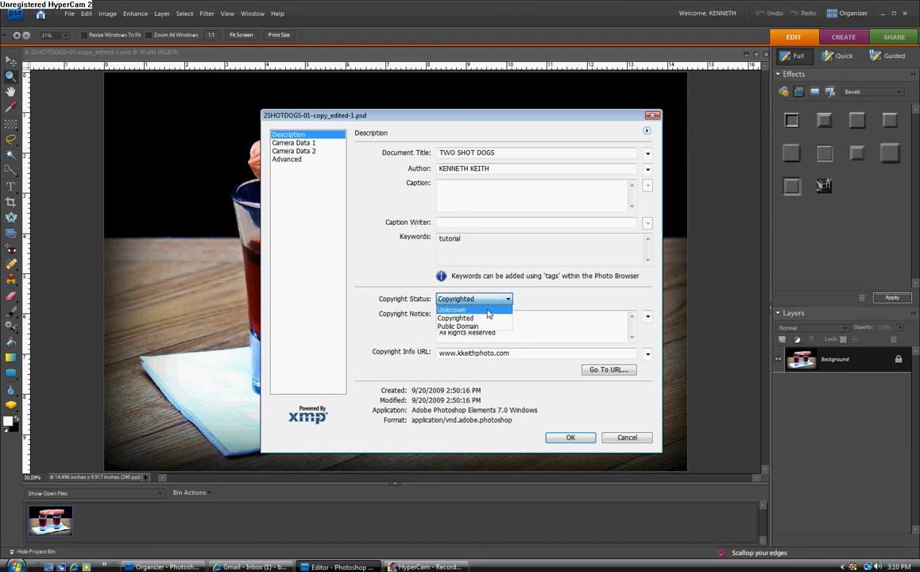
click(483, 318)
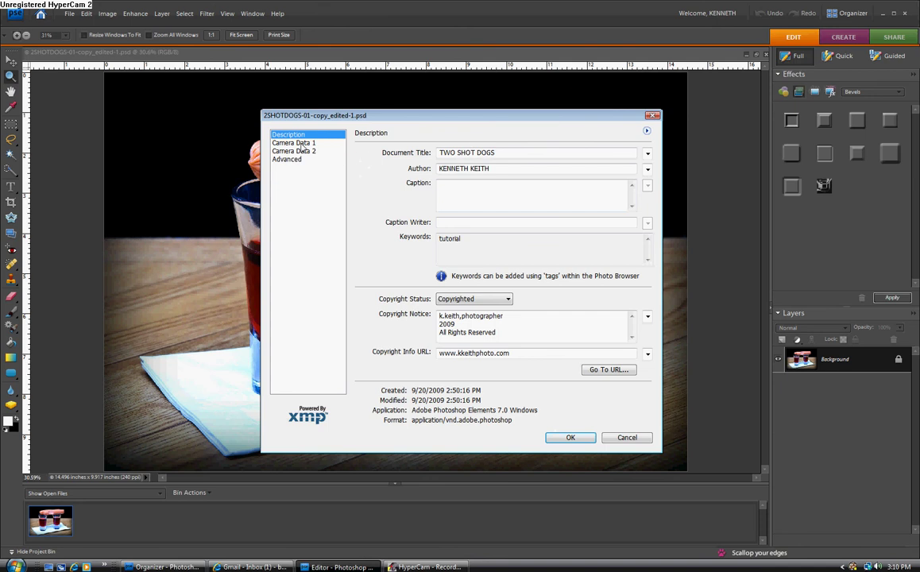
click(302, 145)
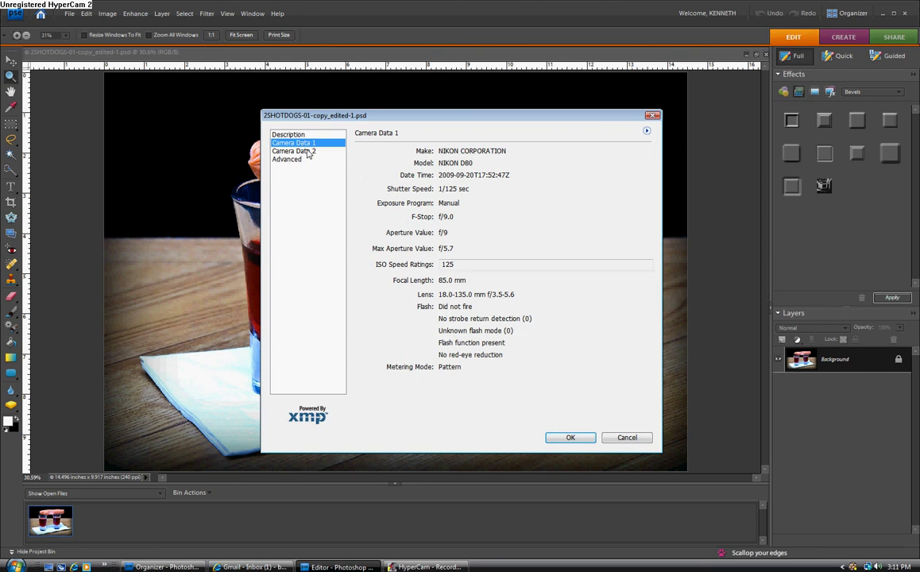
View the Camera Data 2 page of the photo's file information.
click(307, 153)
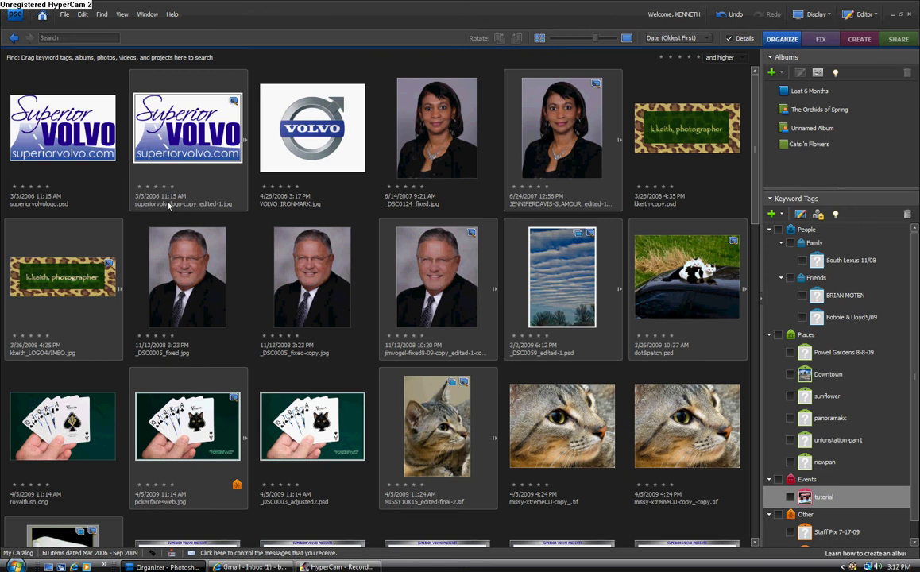
Start a new blank file from the Organizer via File > New > Blank File.
click(63, 15)
mouse_move(107, 38)
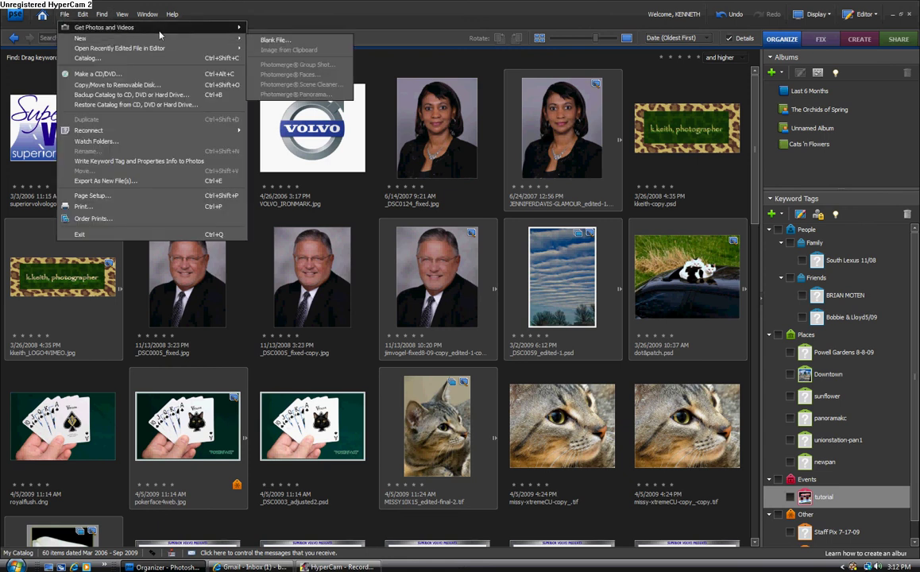
click(266, 39)
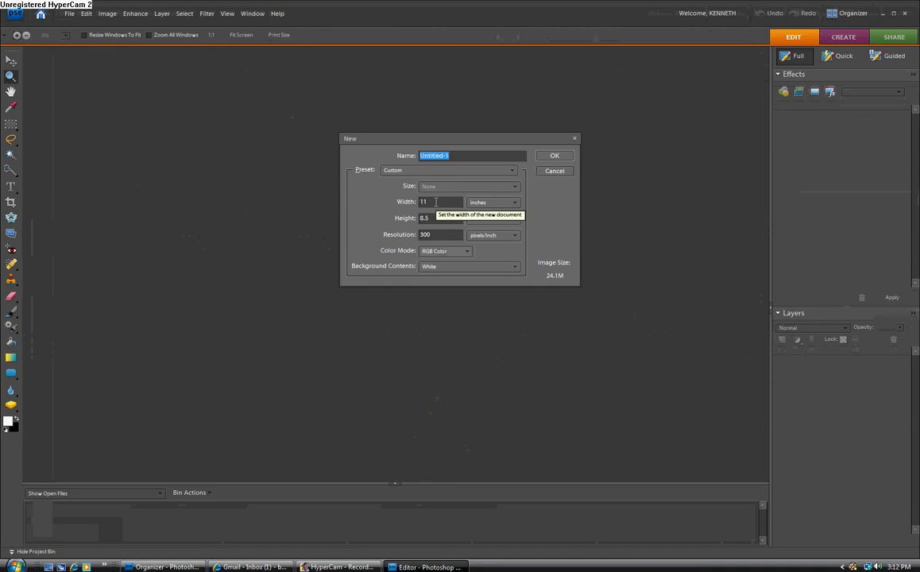
Create the new document at 4 inches wide by 2 inches high, keeping 300 pixels/inch.
double_click(436, 202)
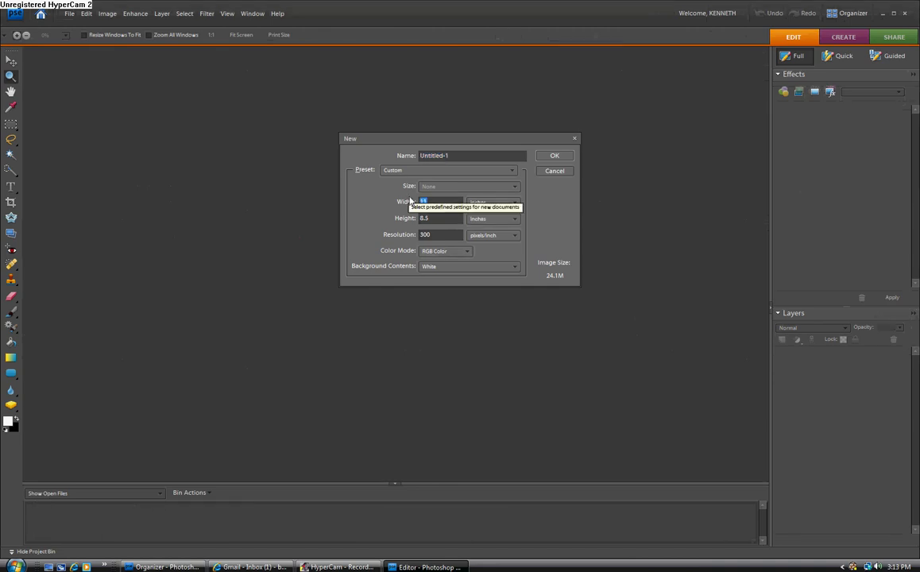
text(4)
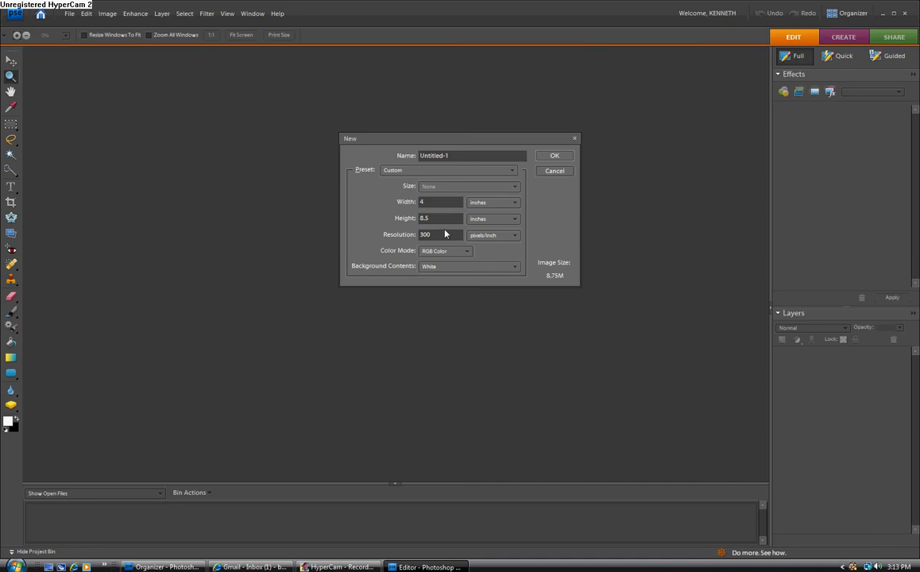
double_click(435, 218)
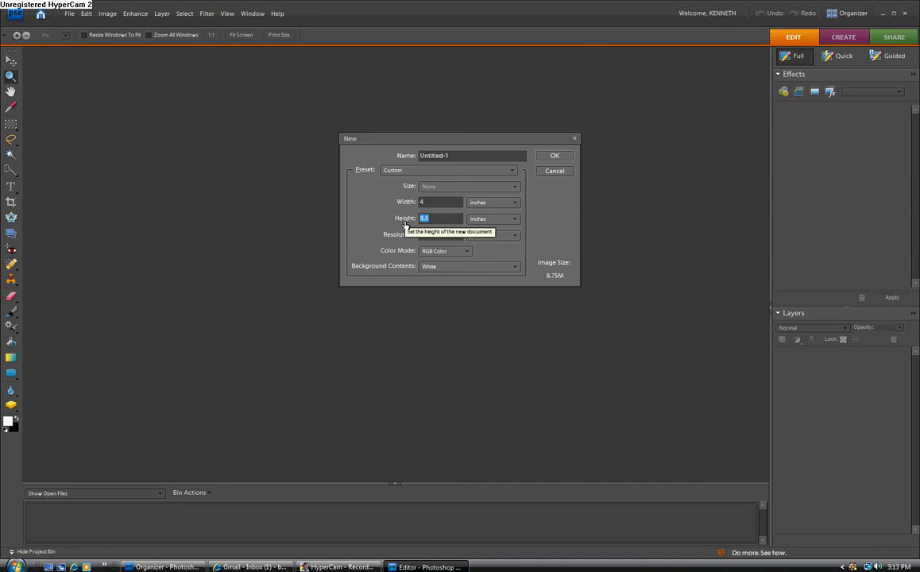
text(2)
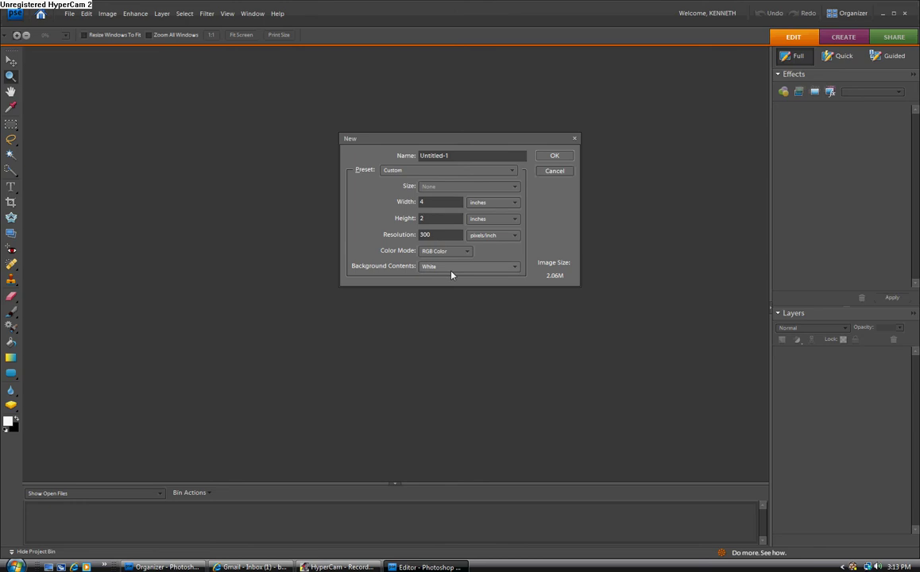
click(554, 157)
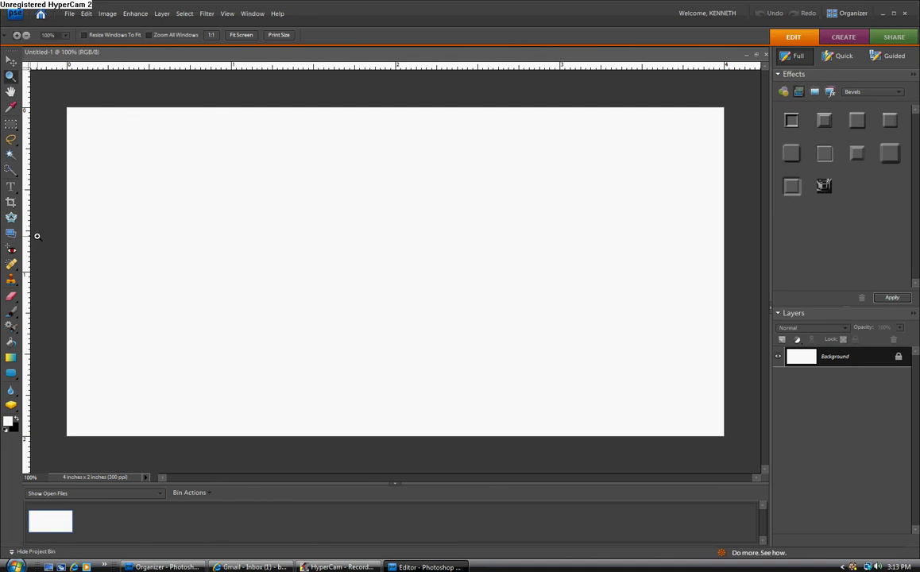
With the Type tool, choose Trebuchet MS at 36 pt, default black colour, and start a text layer.
click(9, 188)
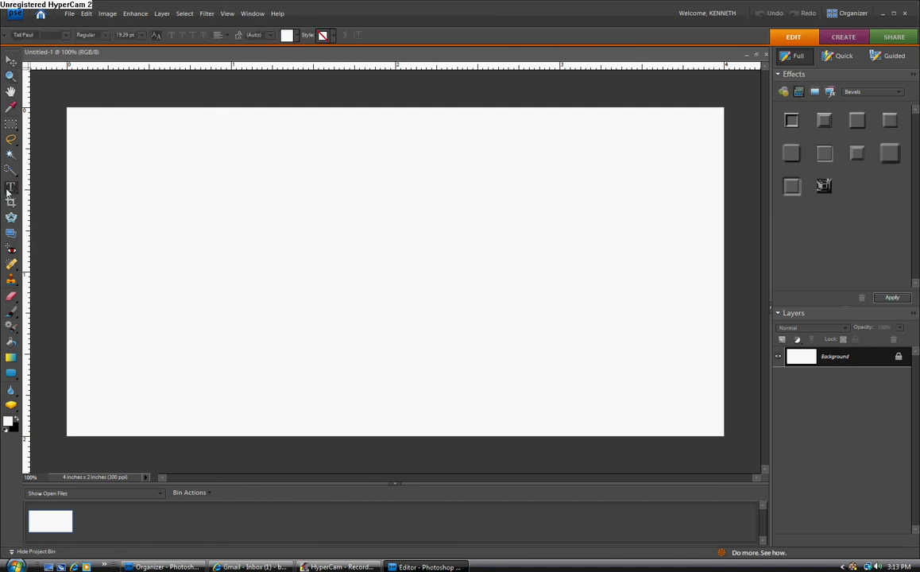
click(66, 36)
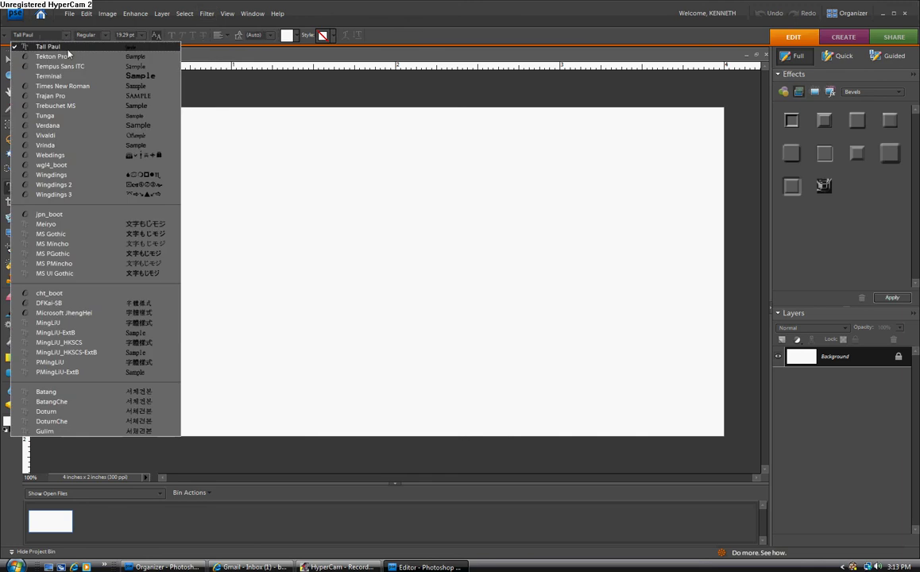
click(81, 107)
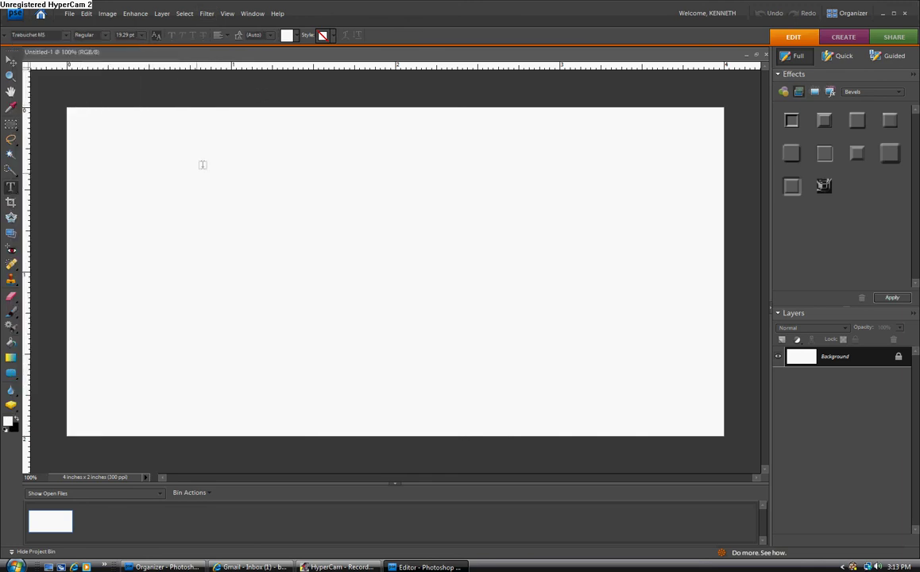
click(6, 427)
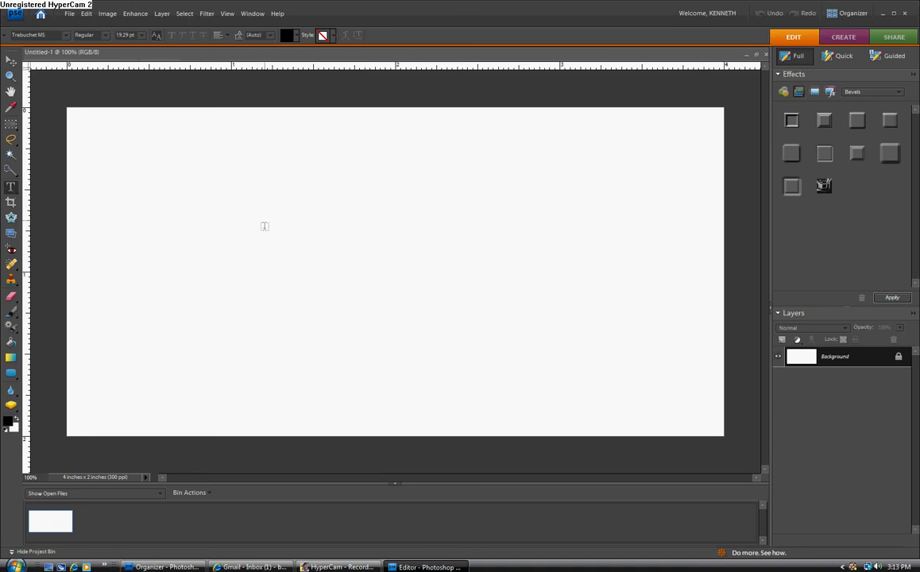
click(129, 35)
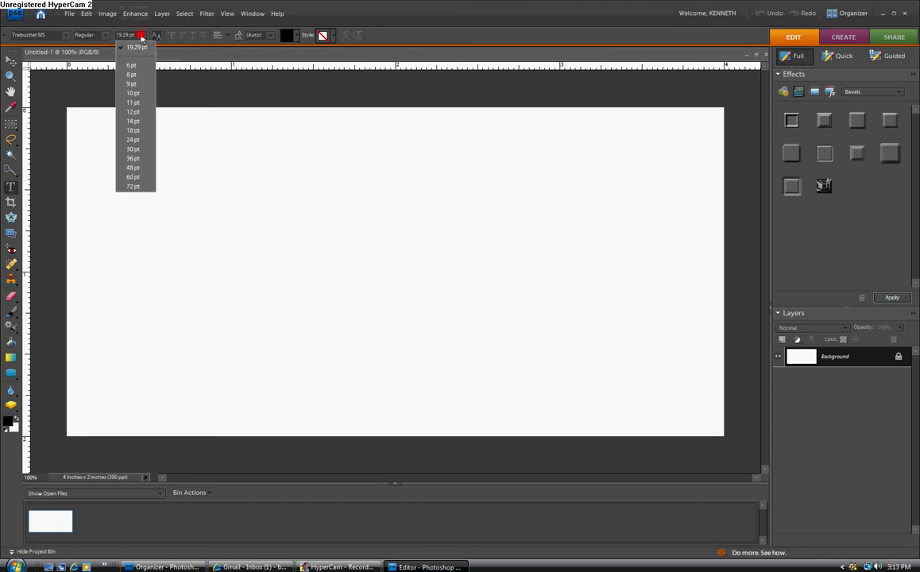
click(129, 158)
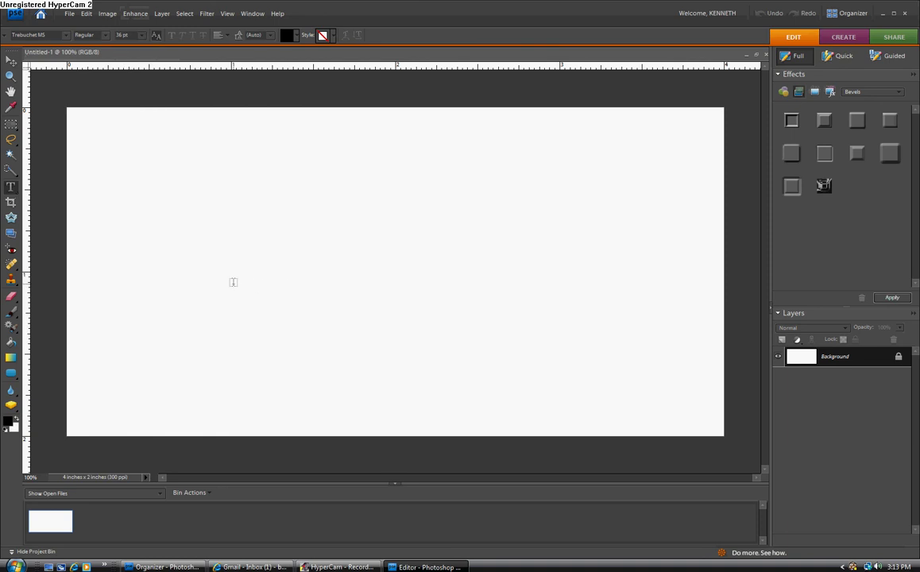
click(232, 284)
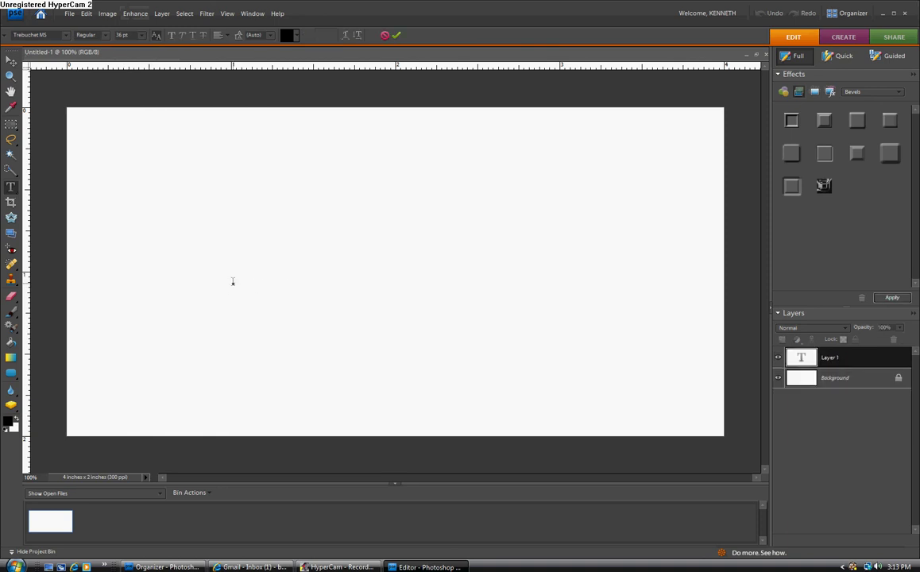
Set the text size to 18 pt and type the photographer's name followed by 'photo © 2009'.
click(141, 34)
click(116, 119)
text(Billy Bob photo)
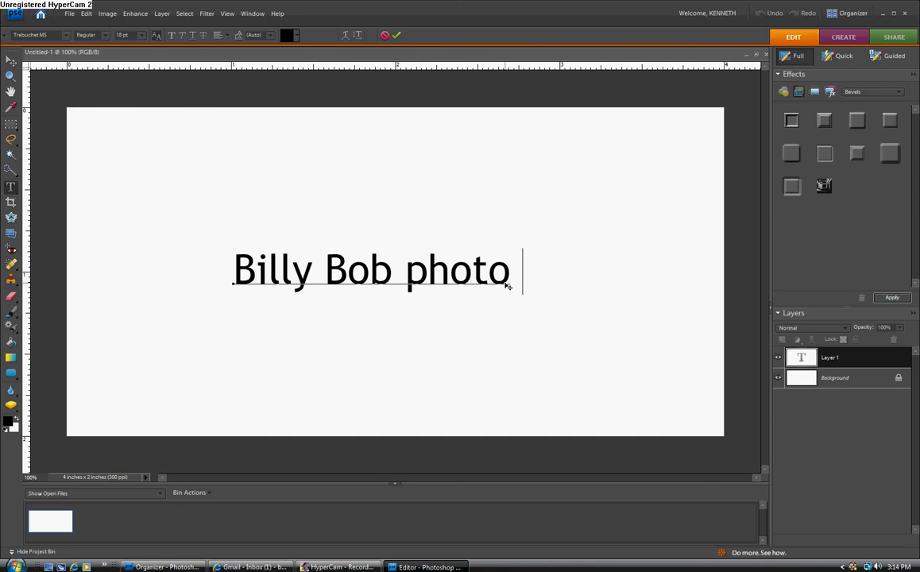
text(©)
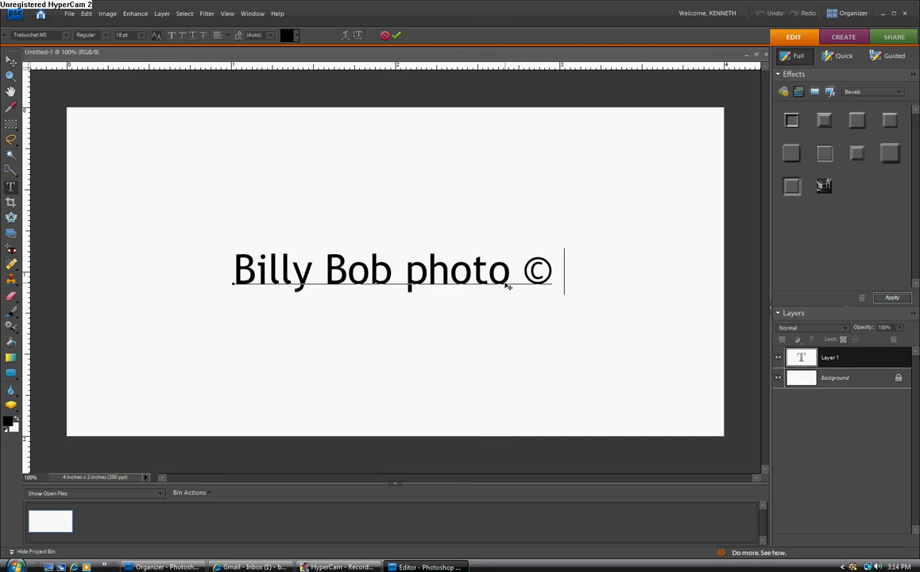
text( 2009)
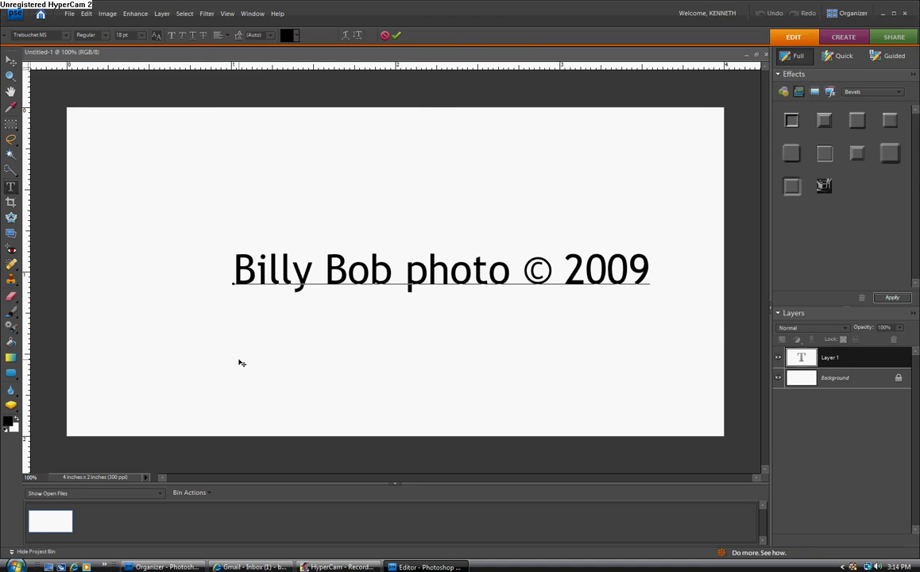
click(87, 14)
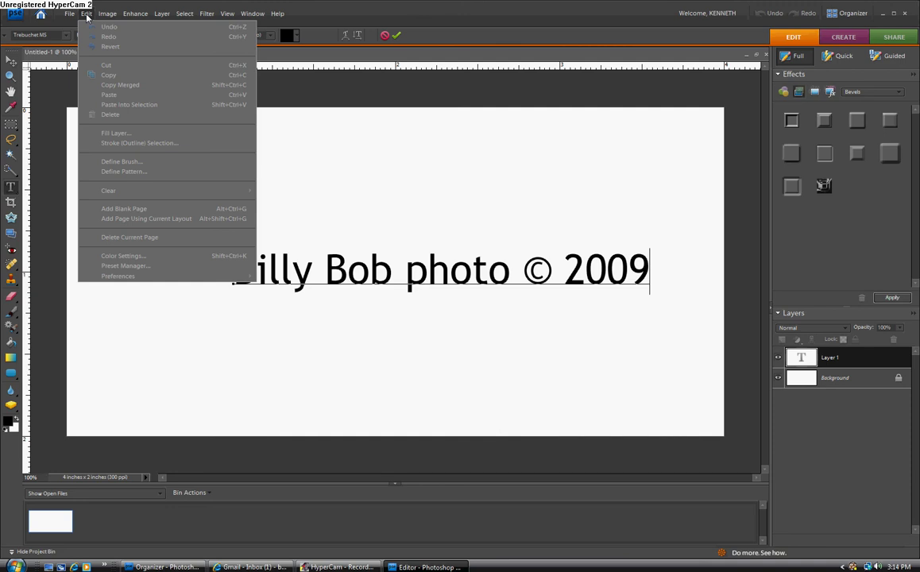
Commit the text and define it as a custom brush named after the photographer, photo and year.
click(397, 36)
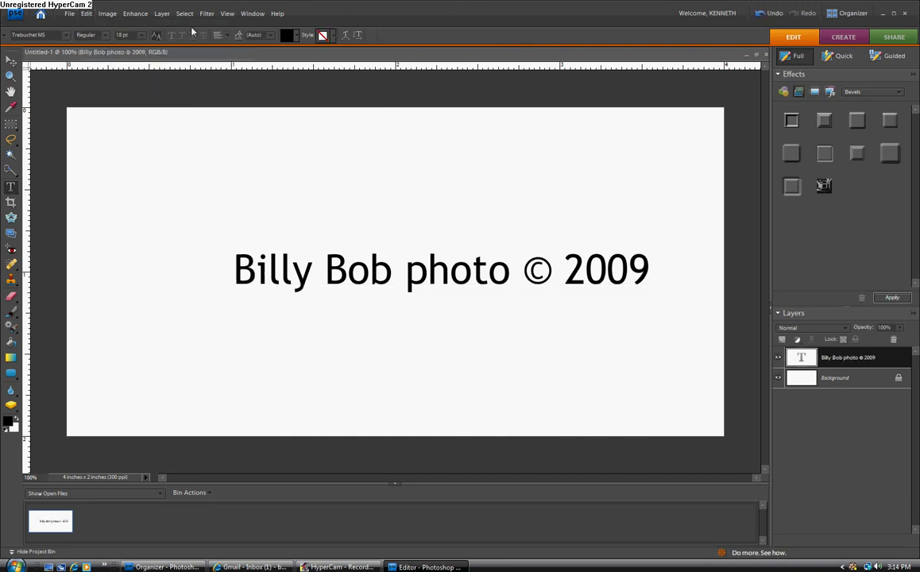
click(89, 13)
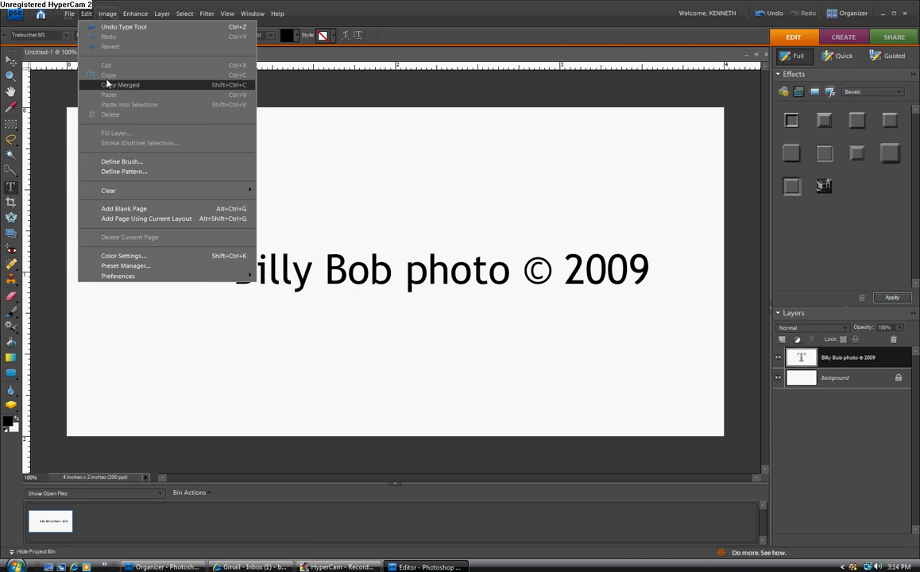
click(126, 160)
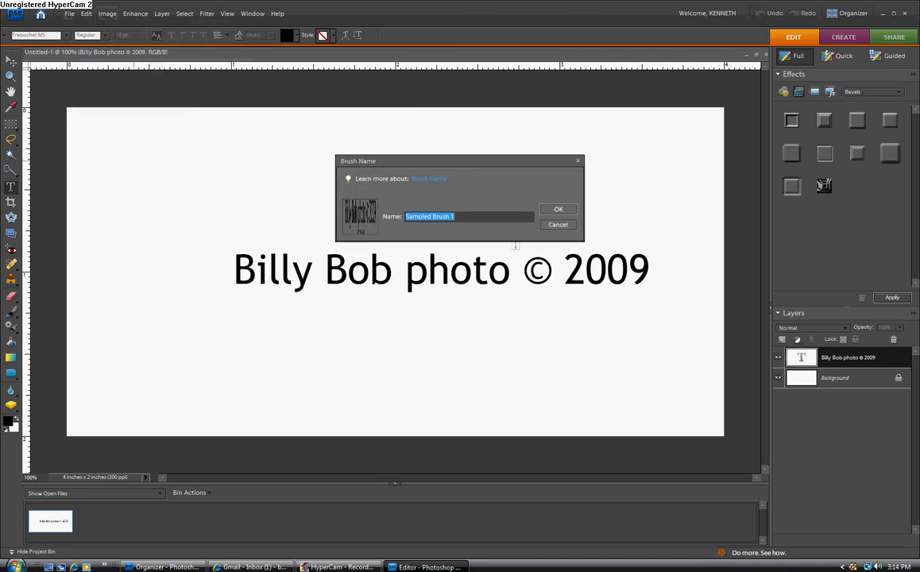
text(billybobphoto2009)
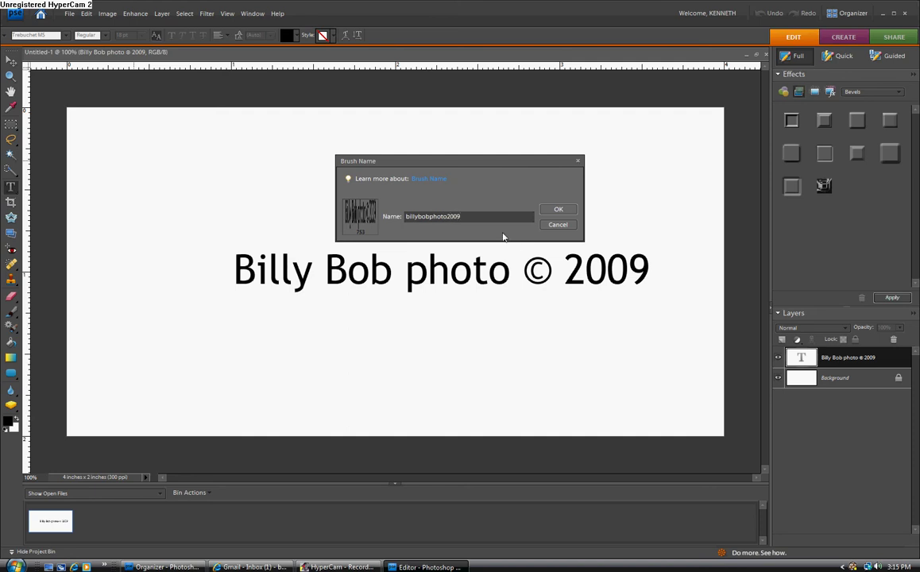
click(559, 210)
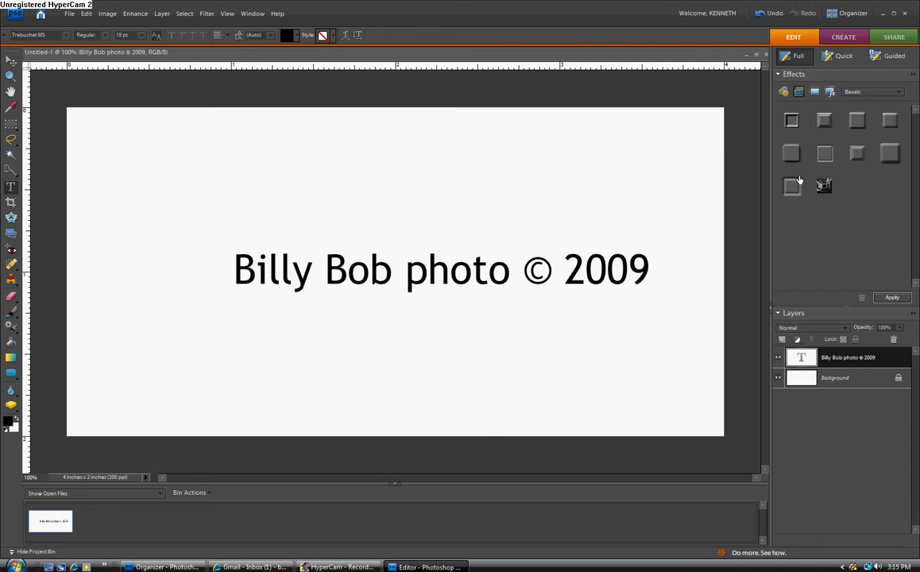
Close the text document, saving it as Untitled-1.
click(904, 14)
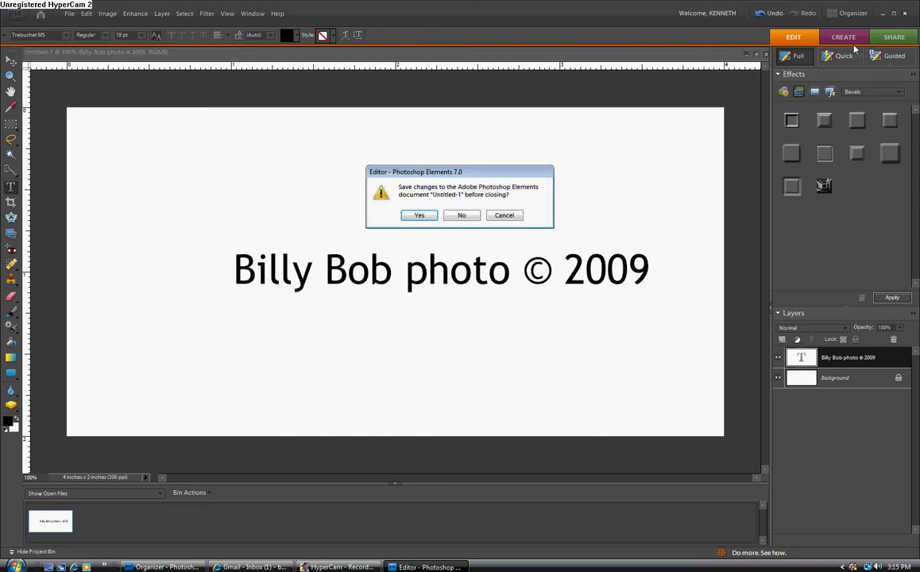
click(420, 213)
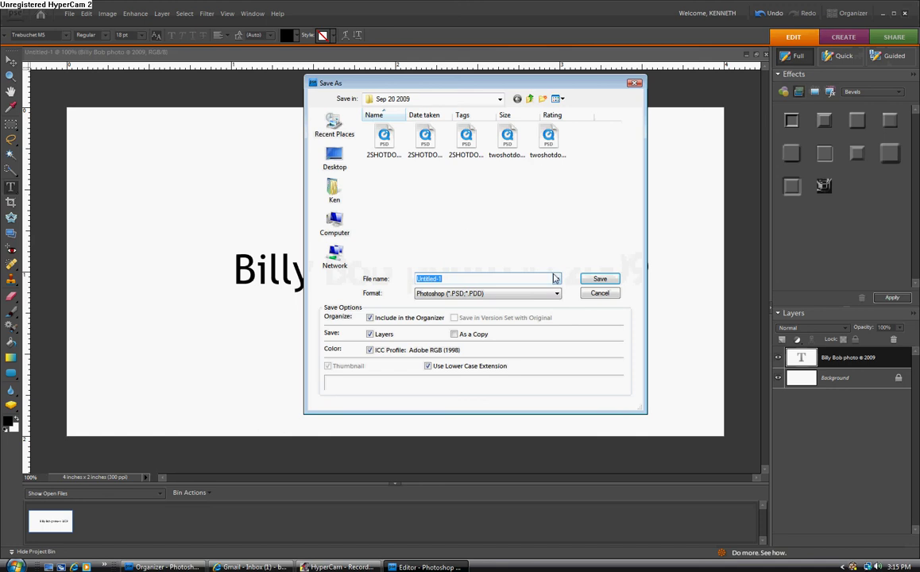
click(600, 276)
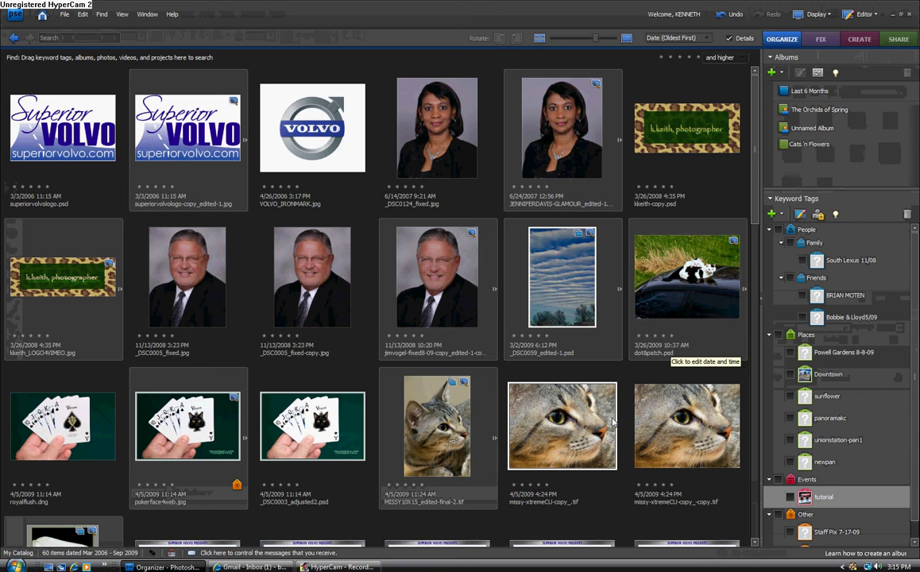
Open missy-xtremeCU-copy_-copy.tif in Full Edit from the Organizer.
click(636, 417)
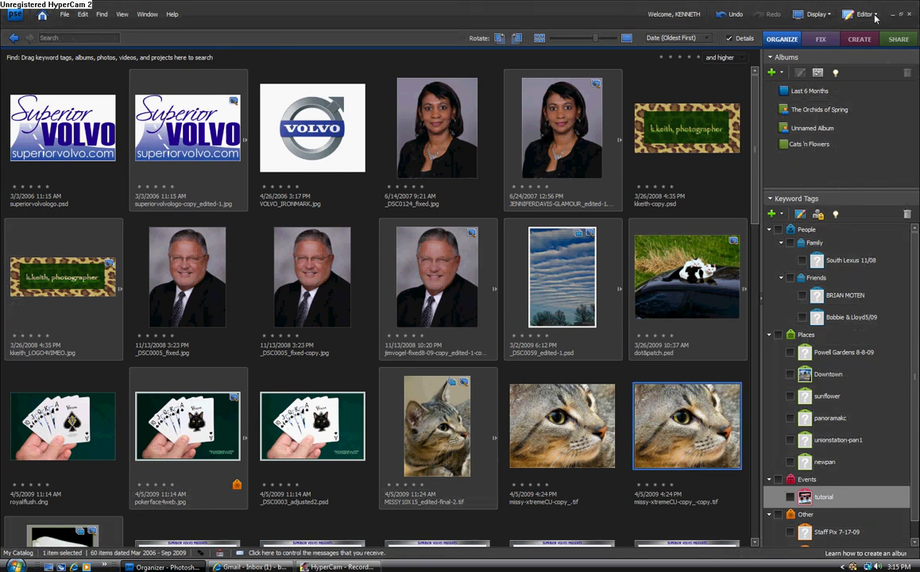
click(874, 16)
click(845, 39)
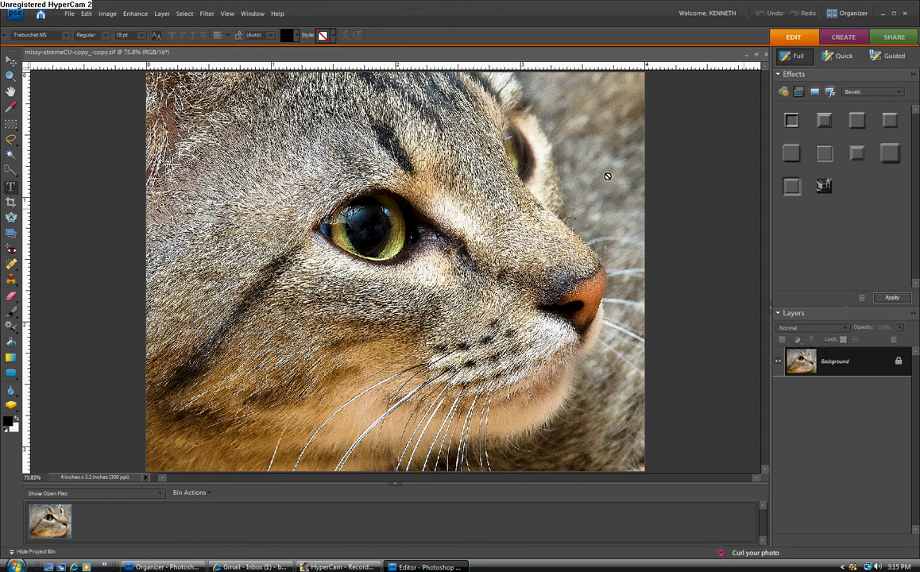
Convert the cat photo's Background into Layer 0, then add an empty transparent Layer 1 above it.
double_click(790, 359)
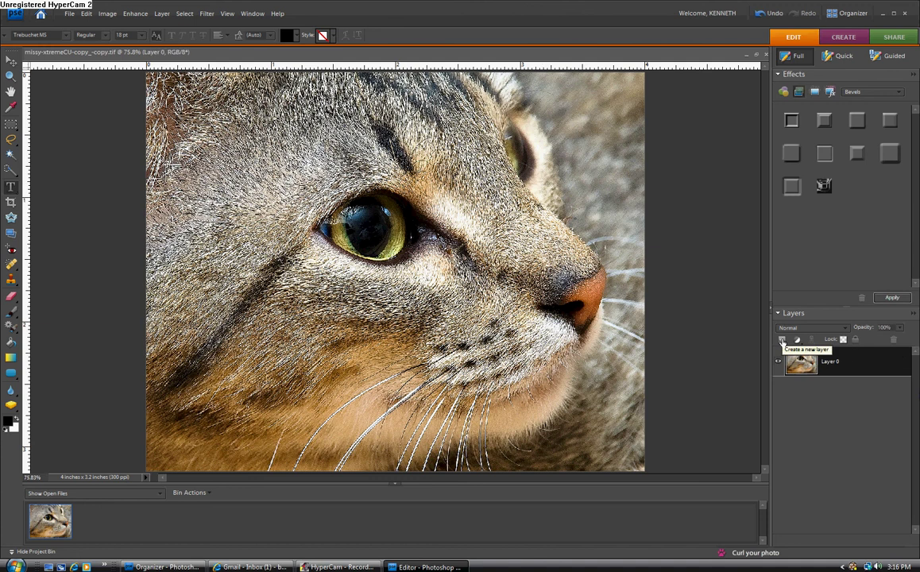
click(782, 340)
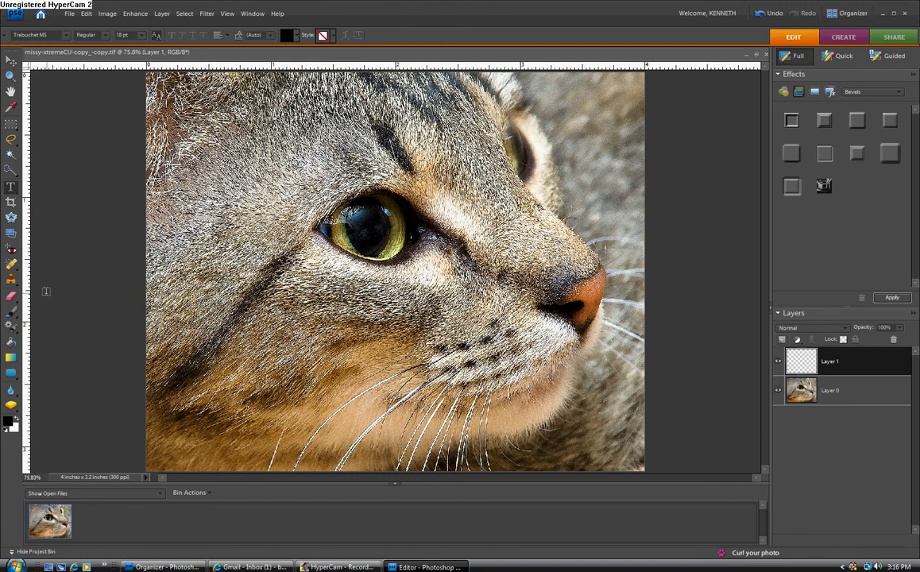
Switch to the Brush Tool and pick the custom billybobphoto2009 brush preset at 753 px.
click(12, 313)
click(53, 314)
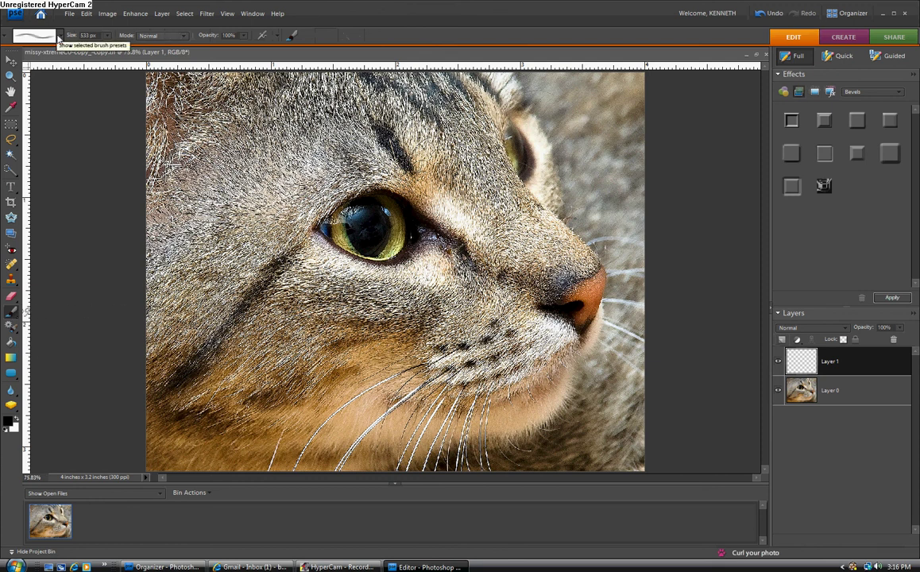
click(59, 38)
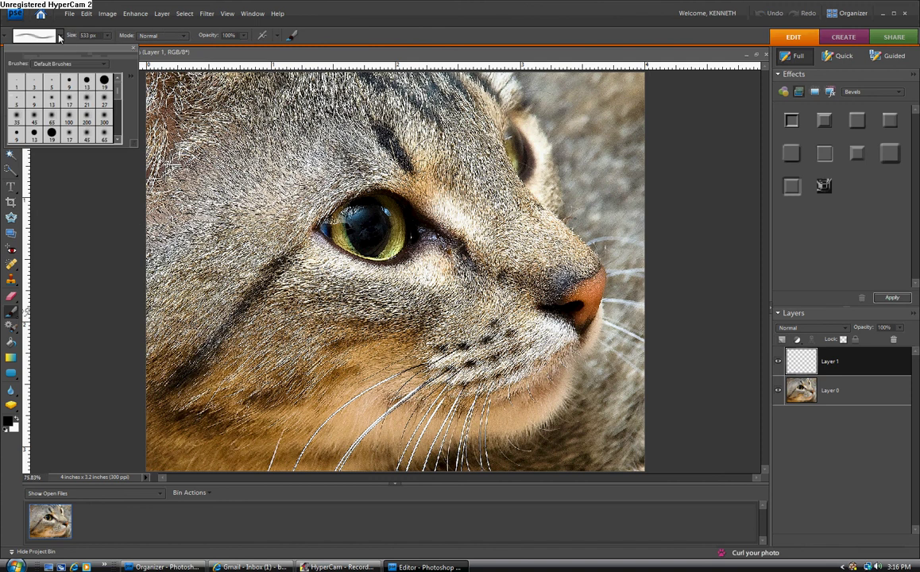
click(116, 89)
drag(116, 89, 116, 140)
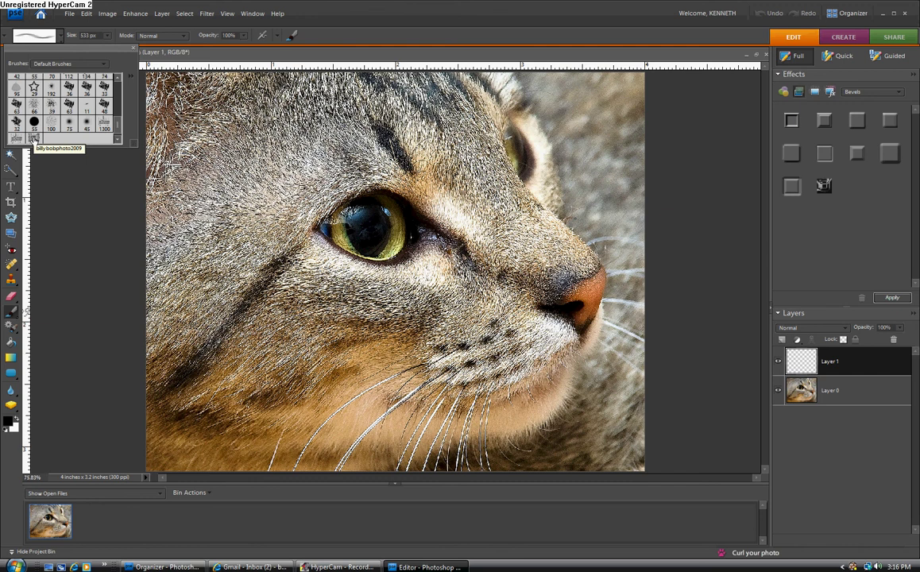
click(34, 139)
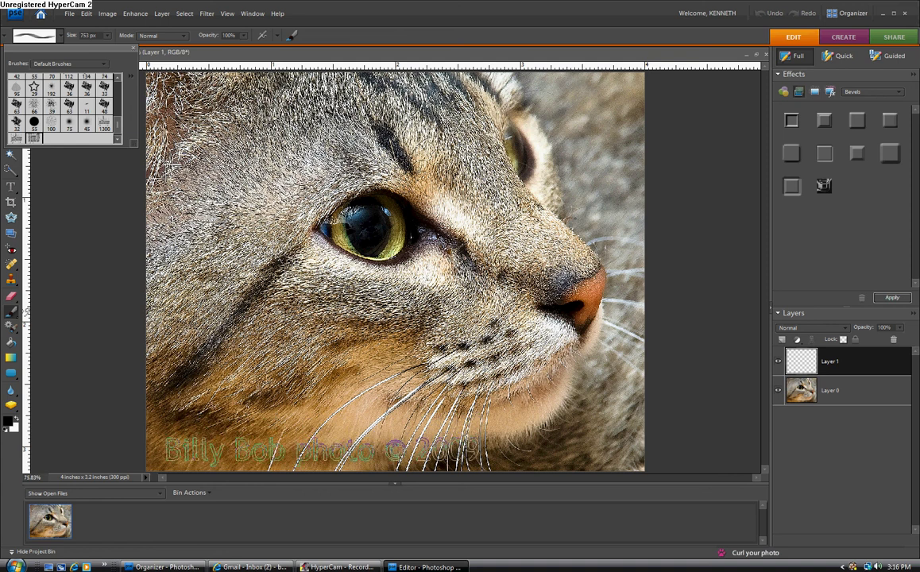
Stamp the black 'photo © 2009' copyright line once near the photo's bottom-left on Layer 1.
click(315, 454)
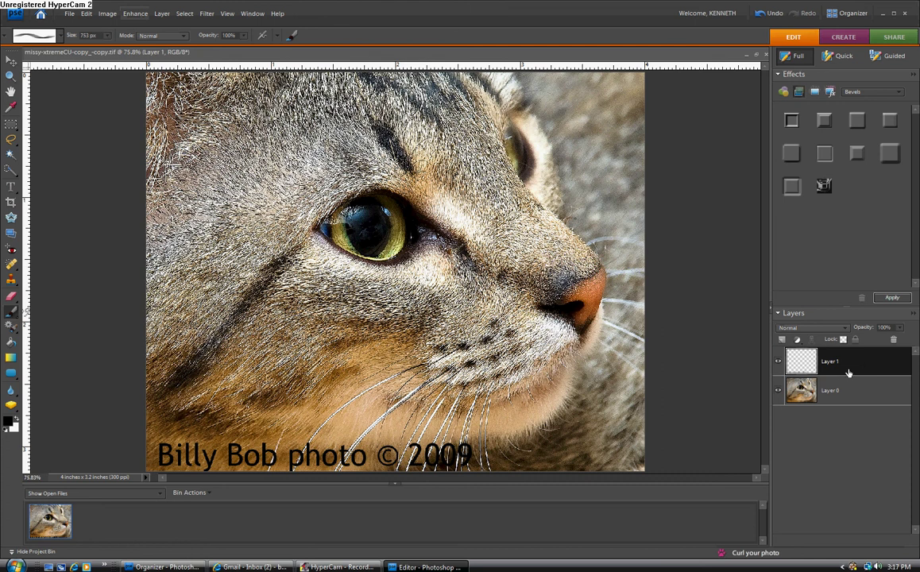
Scale the copyright stamp to 46.8% width and 70.9% height in the bottom-left corner.
key(v)
drag(473, 456, 306, 451)
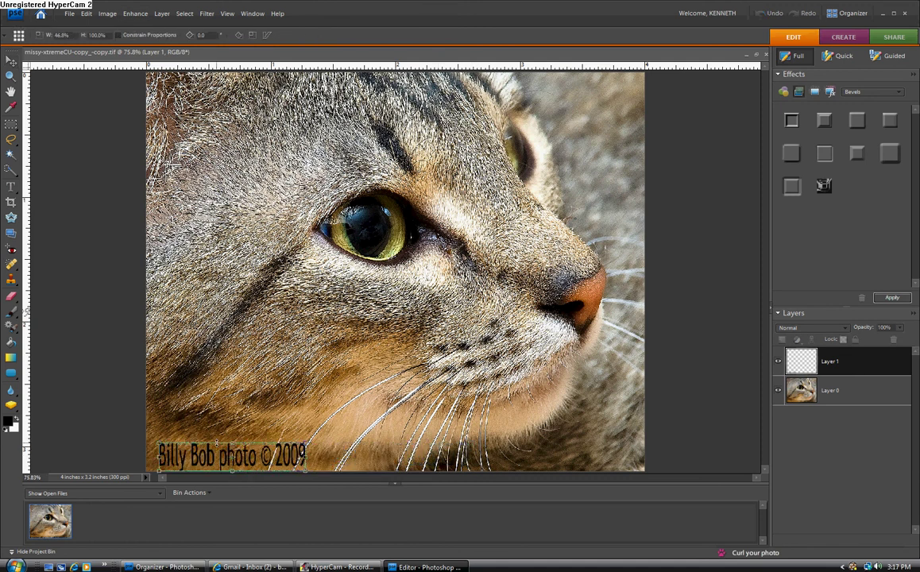
drag(230, 442, 230, 452)
key(Return)
click(712, 445)
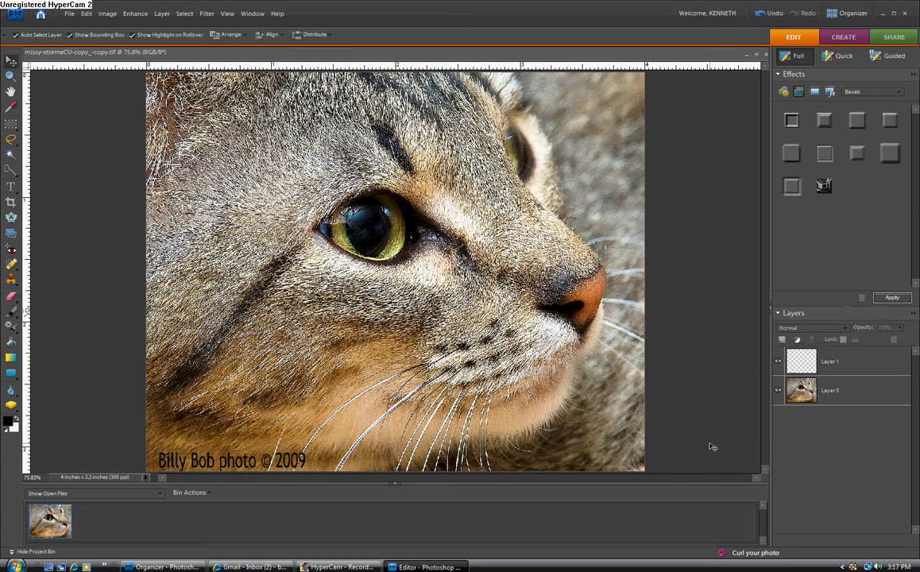